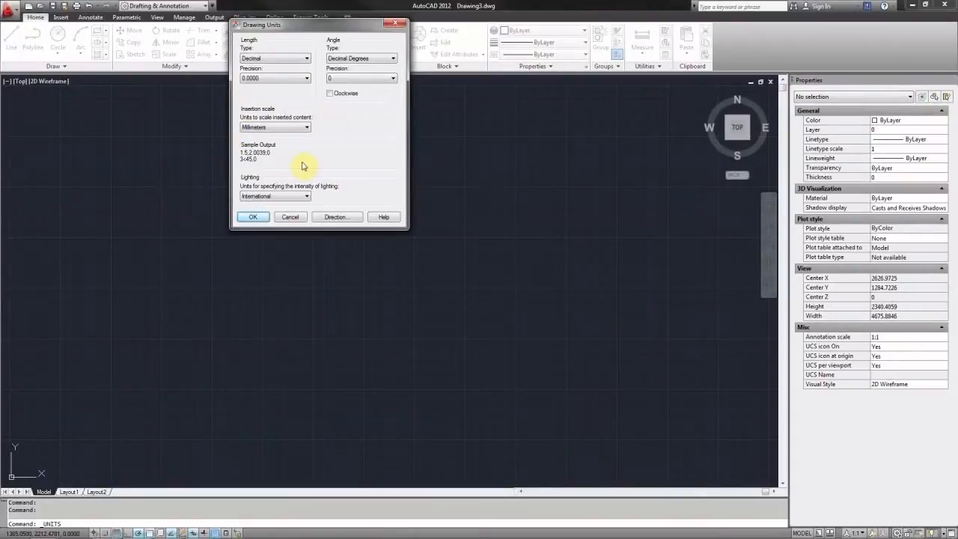
# Accept the drawing units with millimetres as insertion scale and choose the PLOT-12-SECTION image as the reference to attach.
pyautogui.click(258, 218)
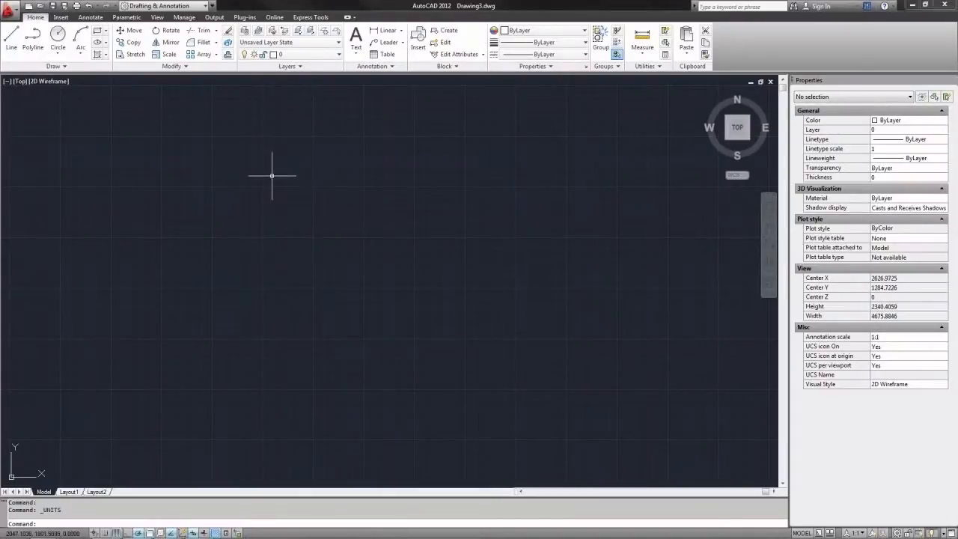
pyautogui.click(62, 17)
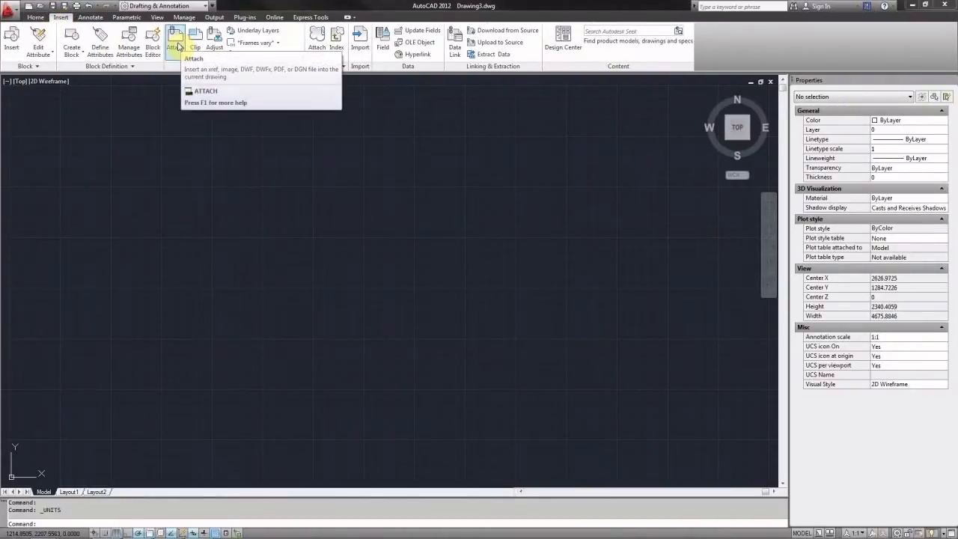
pyautogui.click(178, 46)
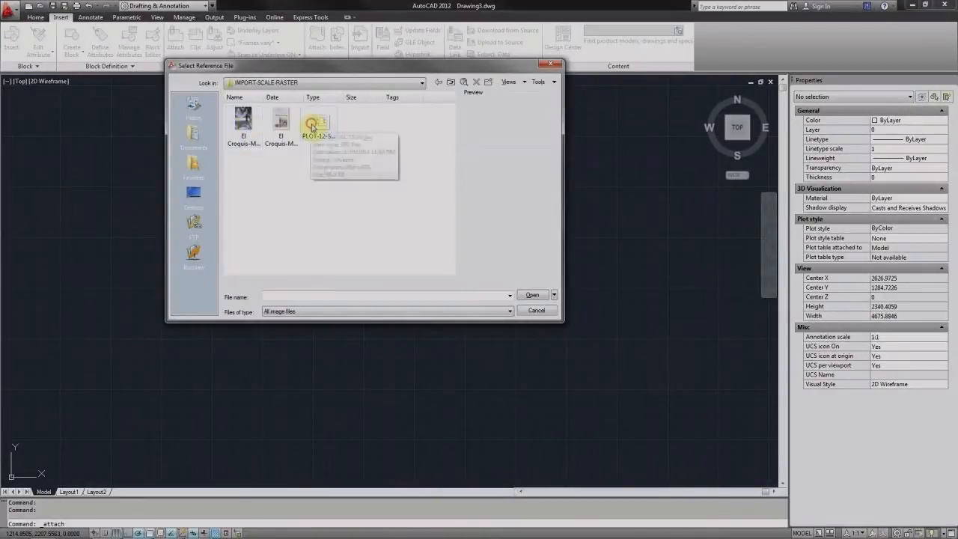
pyautogui.click(313, 127)
pyautogui.click(530, 296)
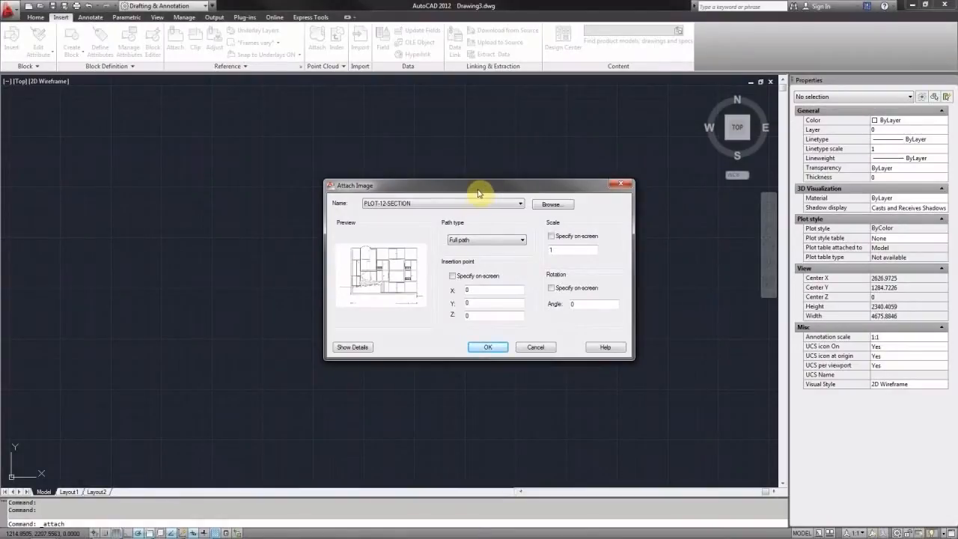
pyautogui.moveTo(478, 190); pyautogui.dragTo(434, 169)
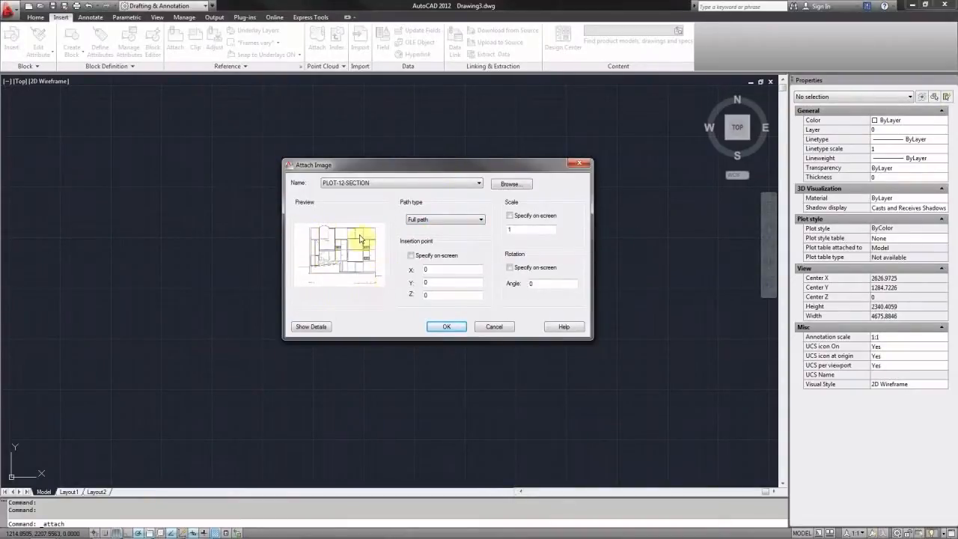
# Attach the section image with a full path at insertion point 0,0,0, with scale 1 and rotation angle 0.
pyautogui.click(469, 222)
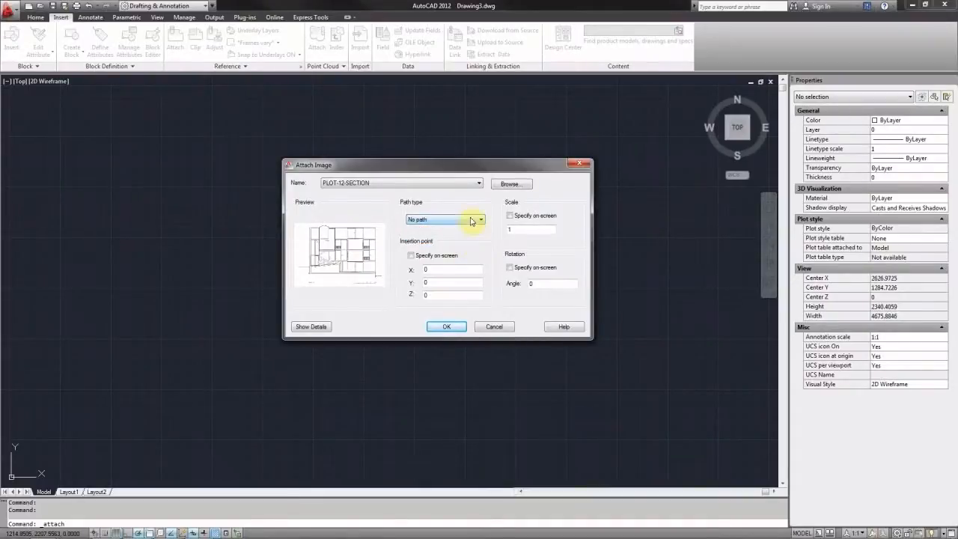
pyautogui.click(445, 228)
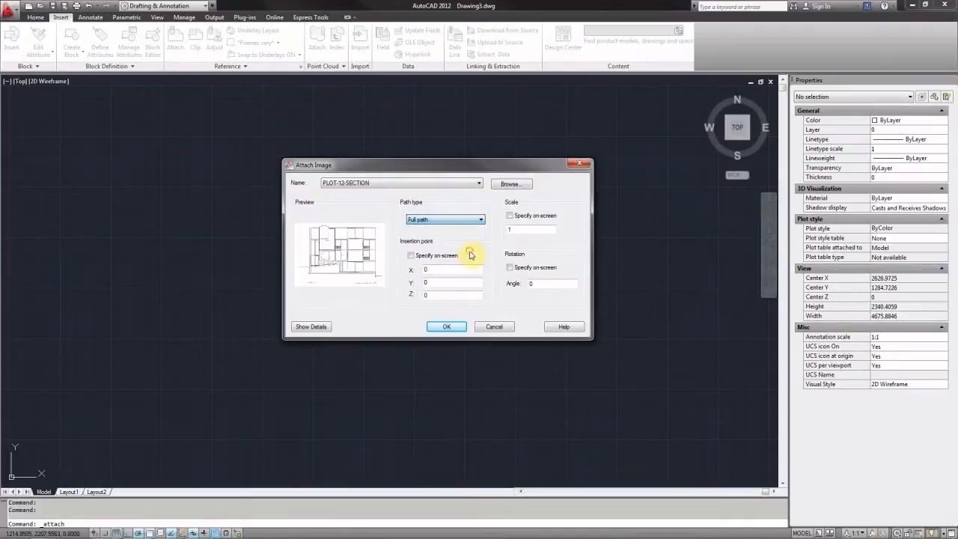
pyautogui.click(410, 256)
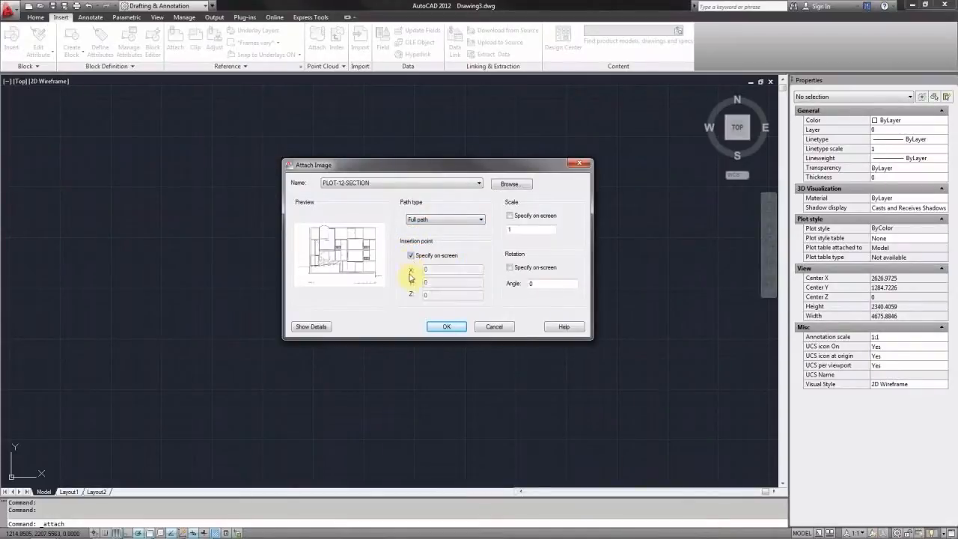
pyautogui.click(410, 255)
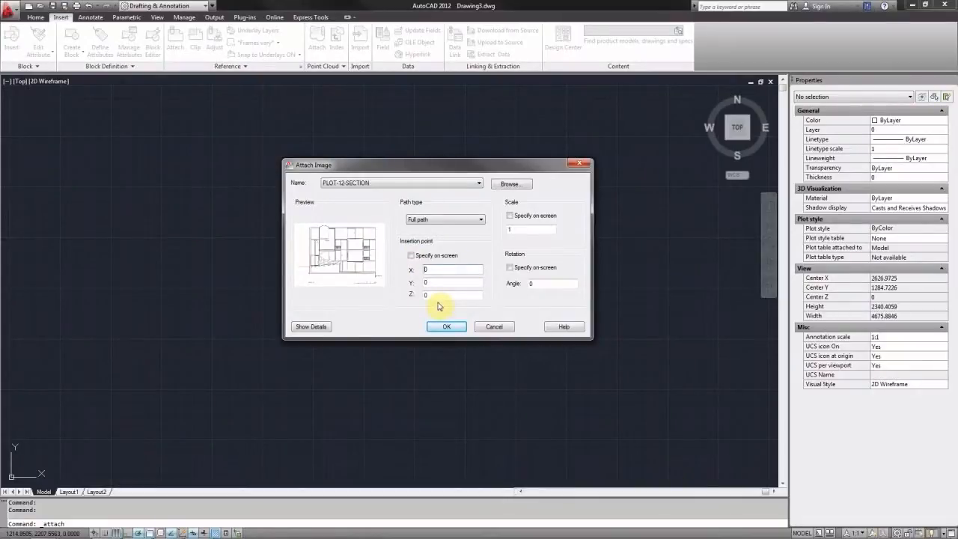
pyautogui.click(510, 217)
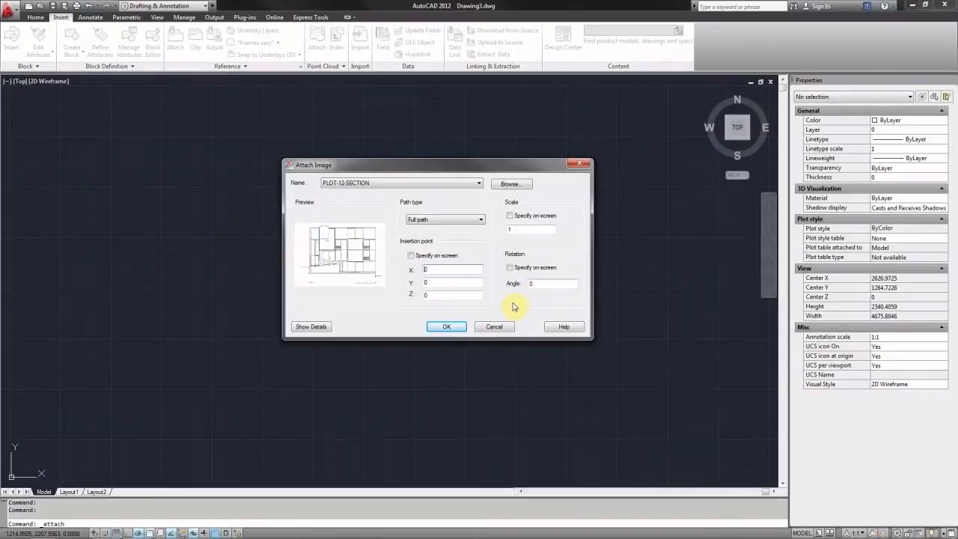
pyautogui.click(443, 328)
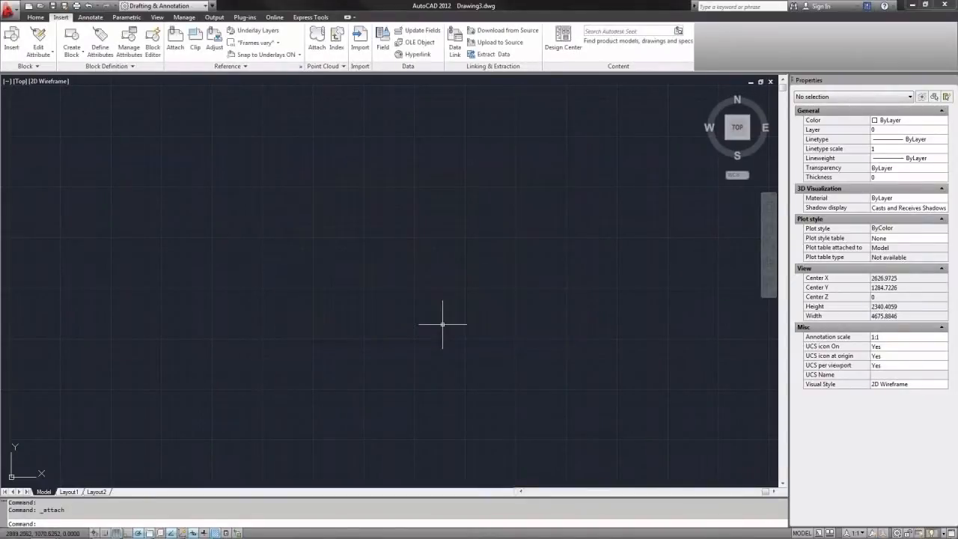
pyautogui.scroll(-4, 469, 262)
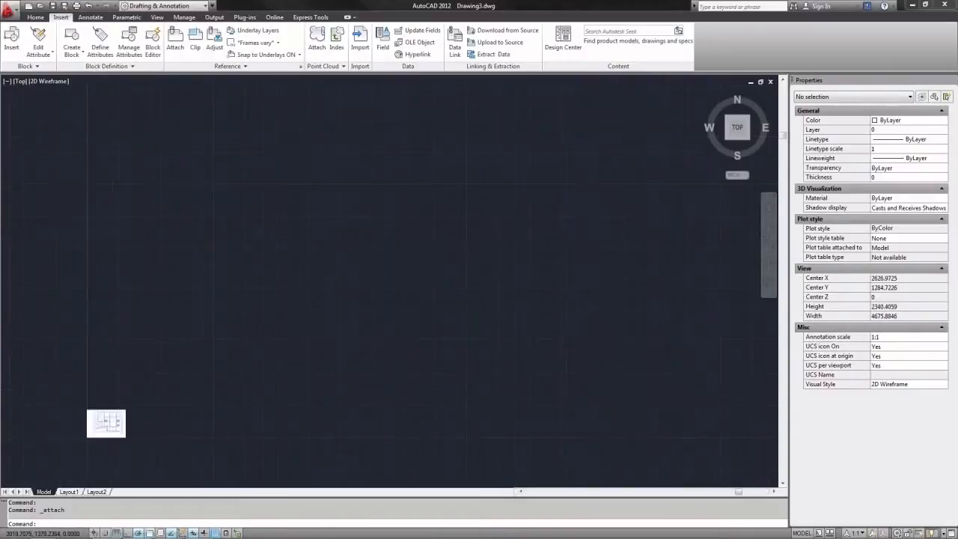
pyautogui.scroll(4, 234, 382)
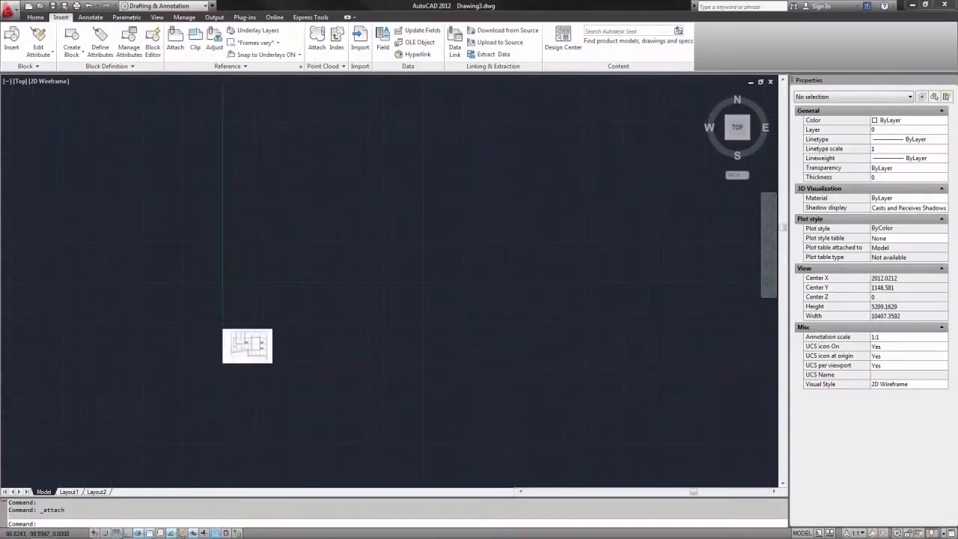
pyautogui.scroll(6, 224, 331)
# Examine the External References palette and its option for attaching an image, without attaching another file.
pyautogui.click(35, 17)
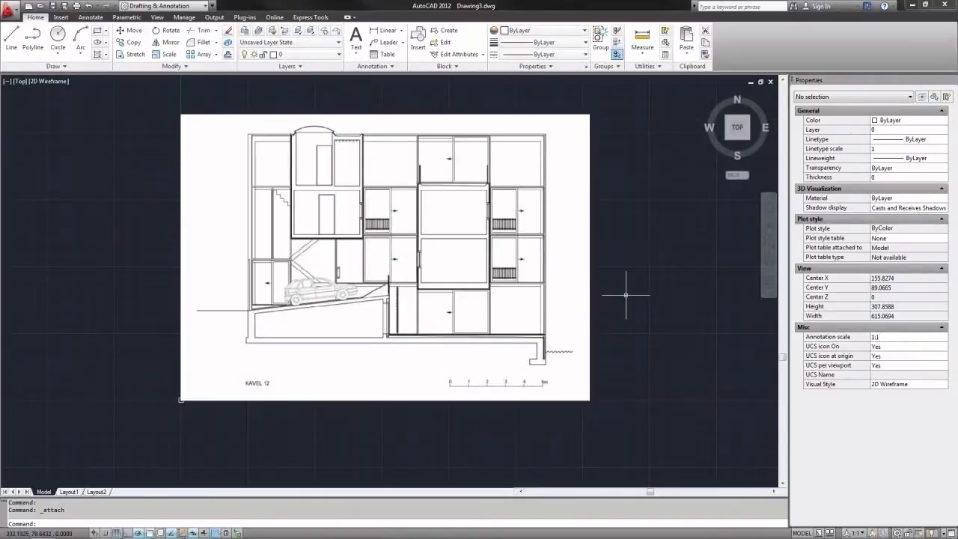
pyautogui.write('XREF')
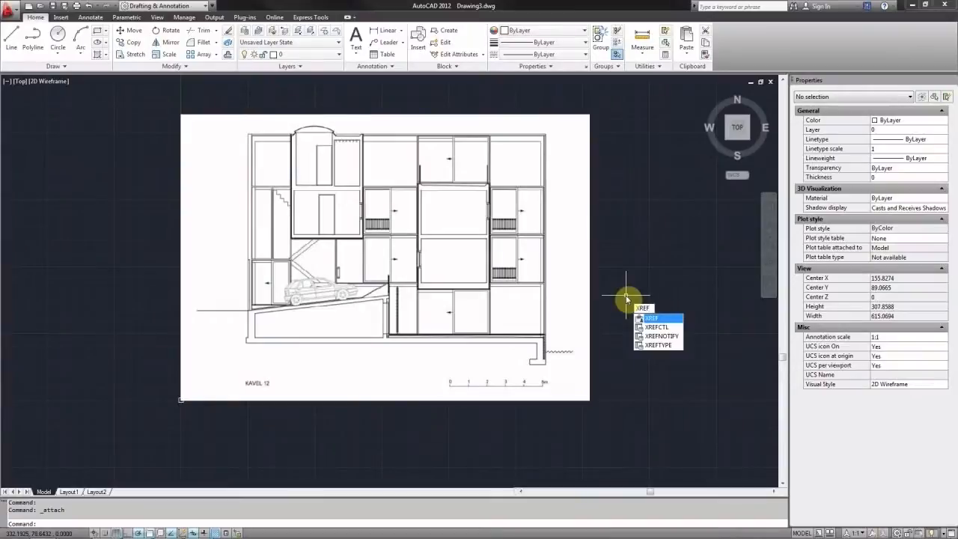
pyautogui.press('Return')
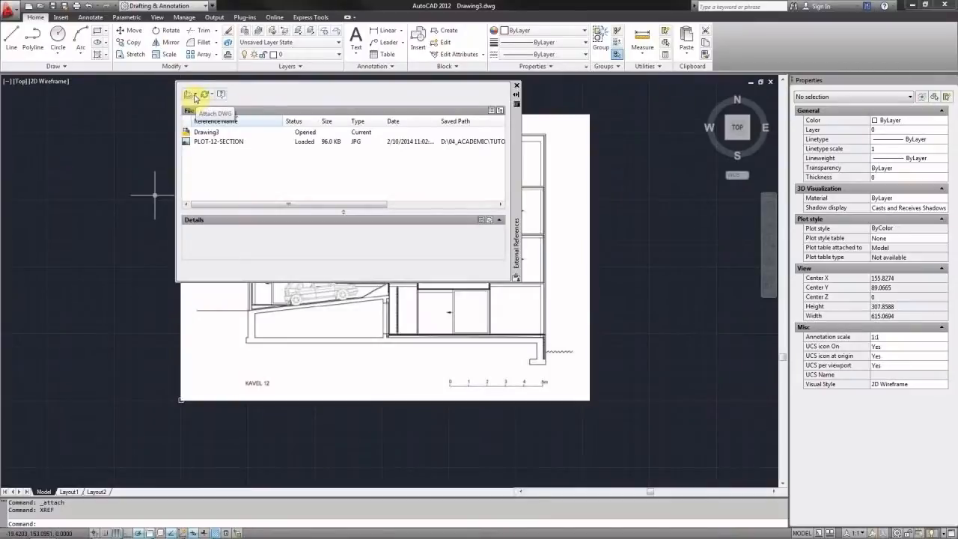
pyautogui.click(195, 96)
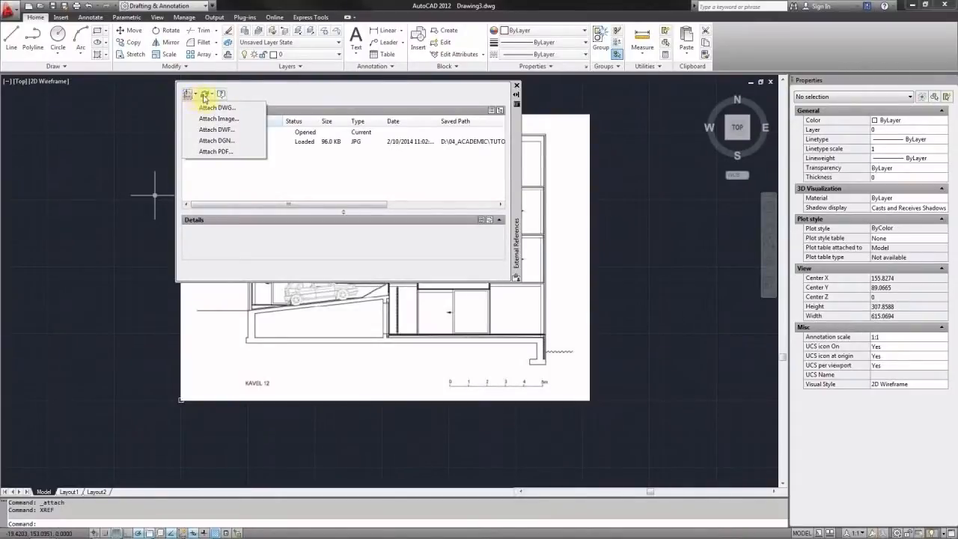
pyautogui.click(254, 122)
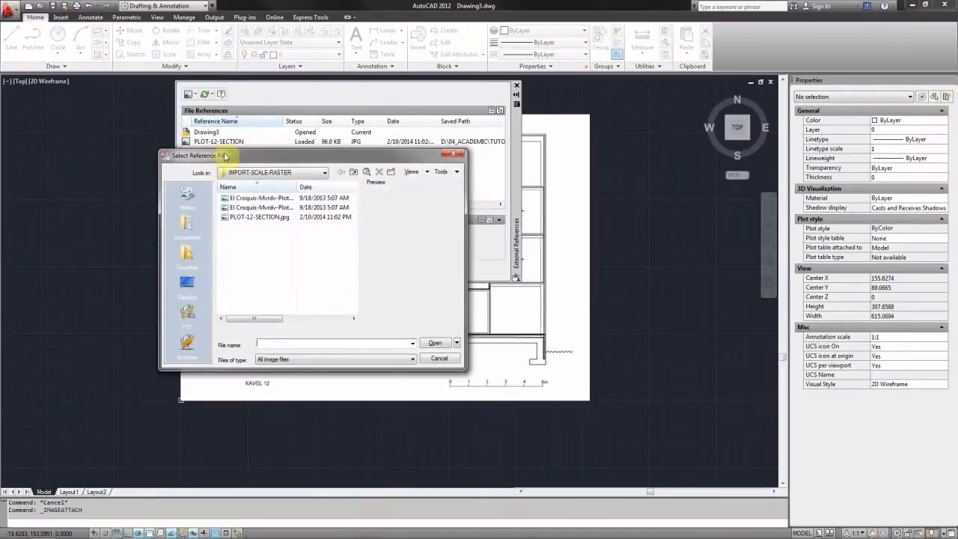
pyautogui.moveTo(224, 156); pyautogui.dragTo(259, 143)
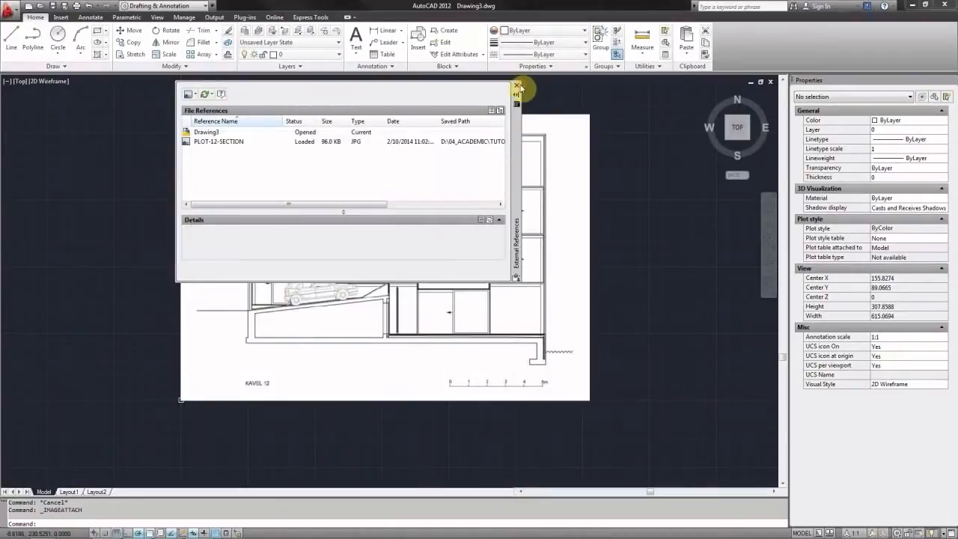
pyautogui.click(516, 86)
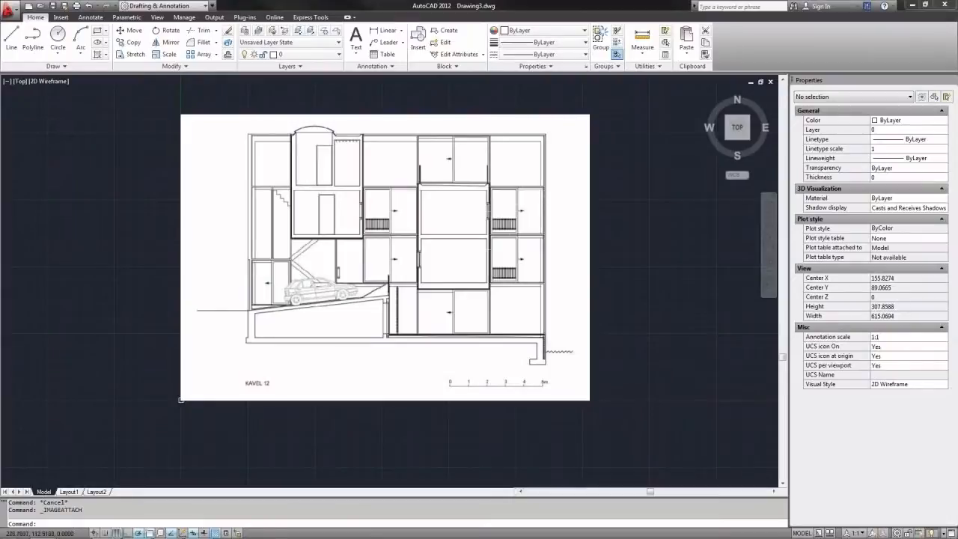
# Set the fade of the attached section image to 50 and deselect it.
pyautogui.click(614, 180)
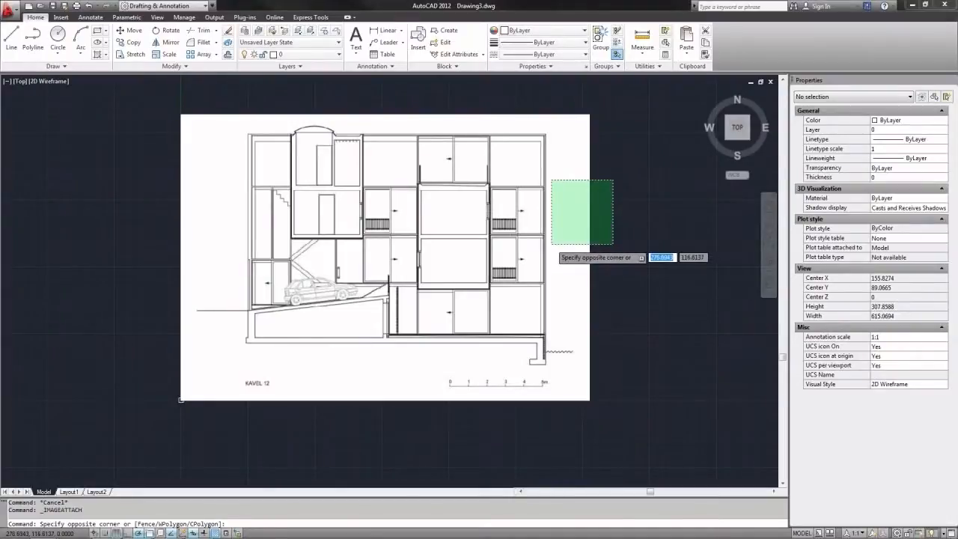
pyautogui.click(551, 244)
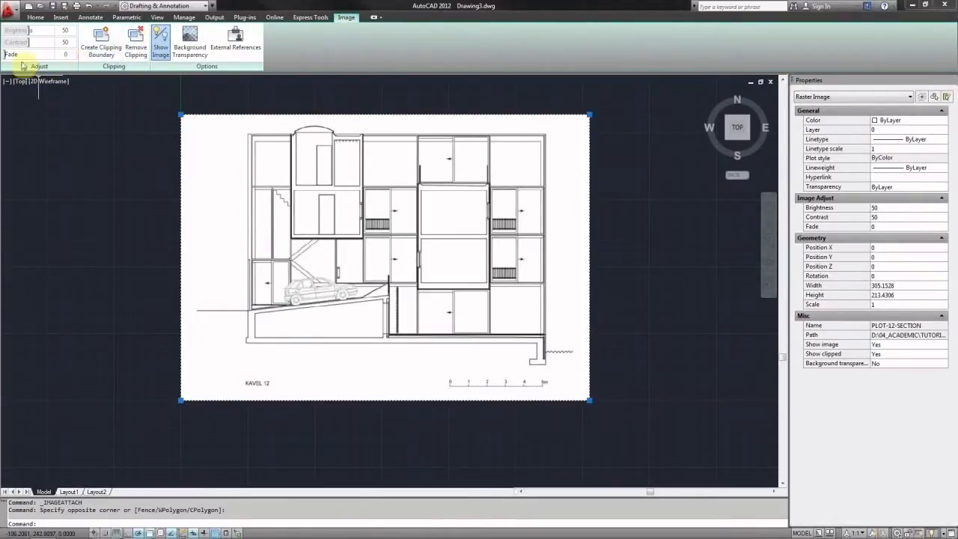
pyautogui.moveTo(9, 54); pyautogui.dragTo(35, 56)
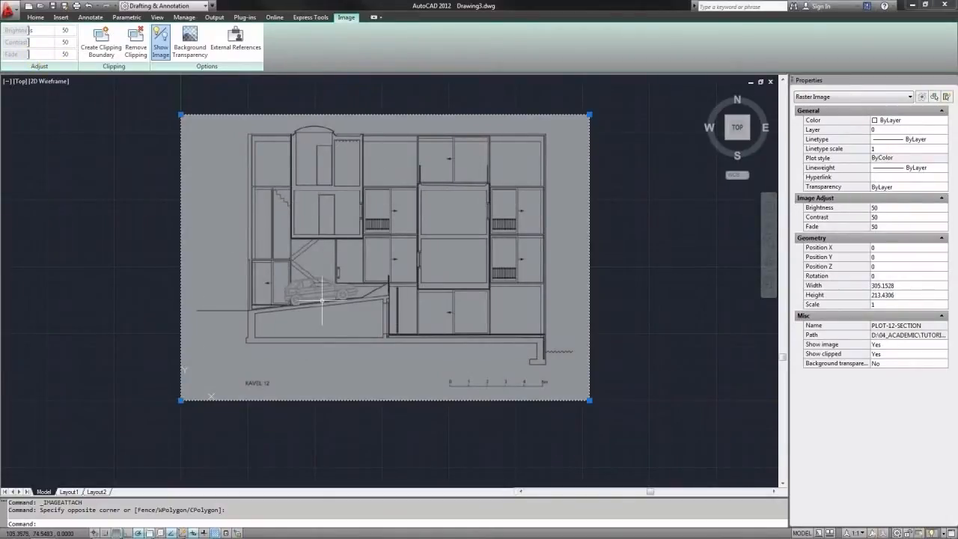
pyautogui.press('Escape')
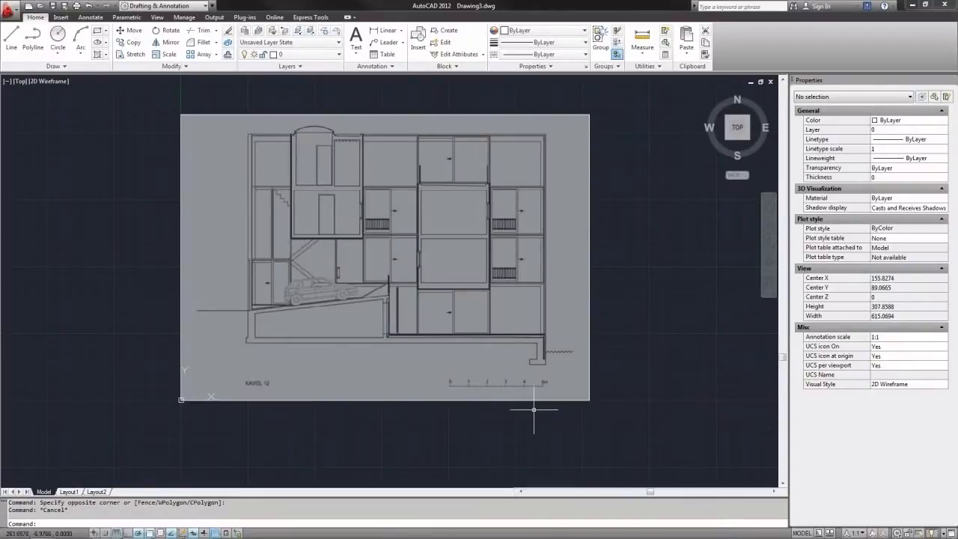
# Measure the distance along the image's scale bar from the 0 mark to the 5m mark.
pyautogui.scroll(6, 533, 409)
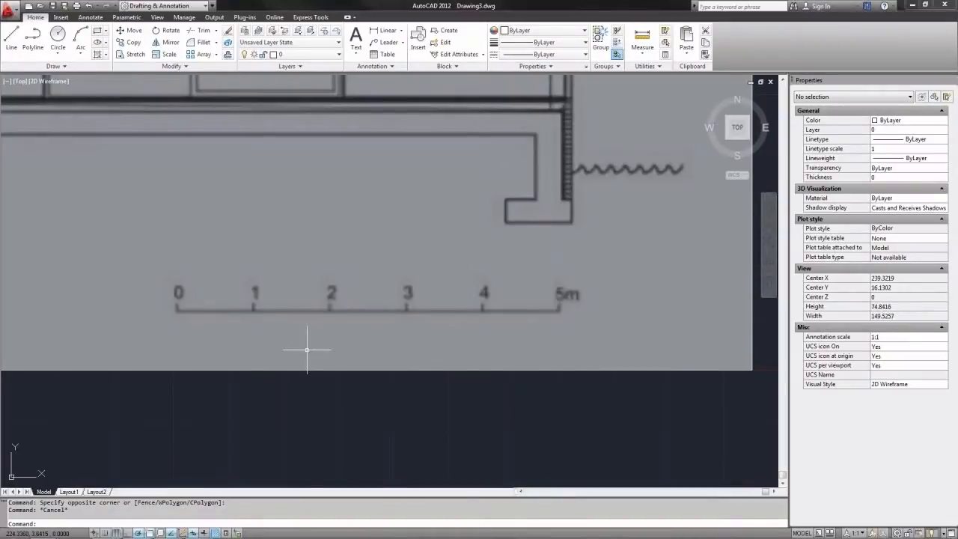
pyautogui.write('DIST')
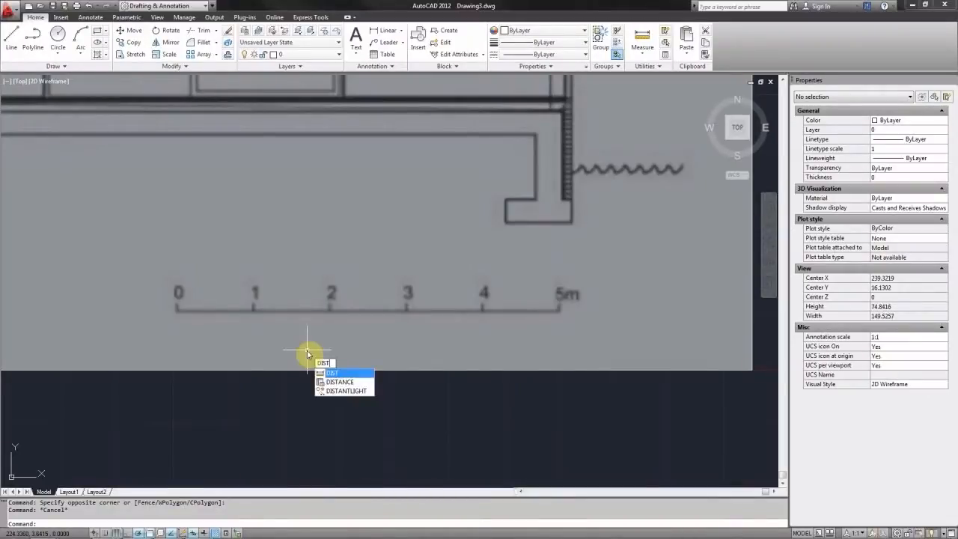
pyautogui.press('Return')
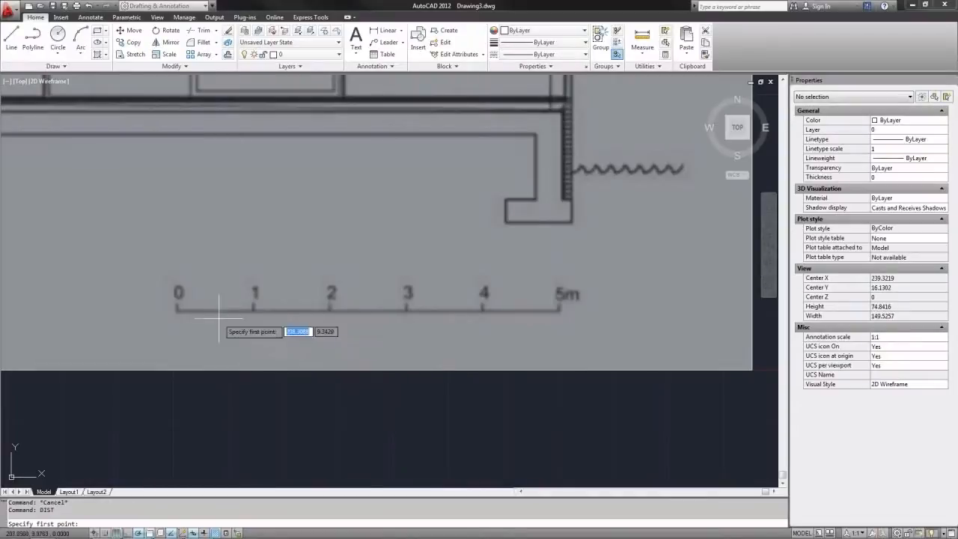
pyautogui.click(178, 312)
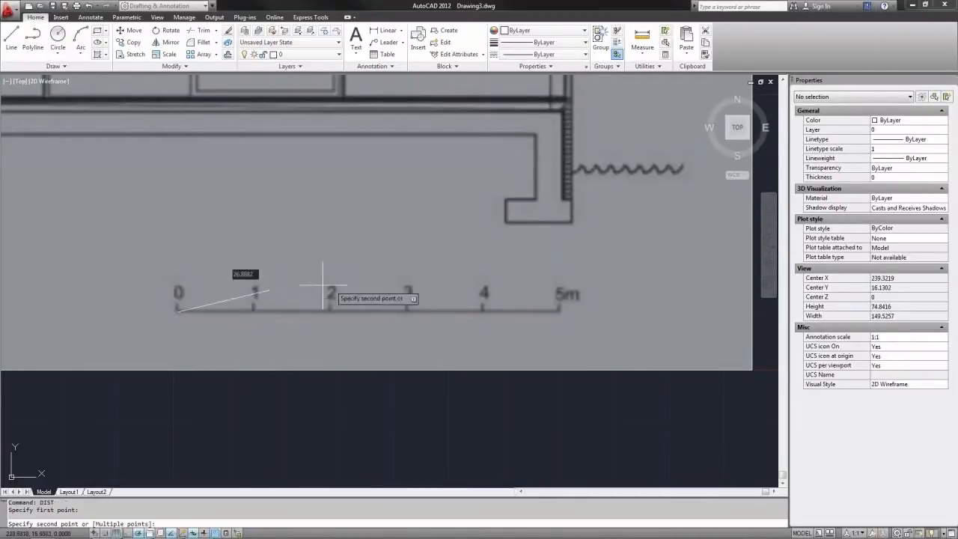
pyautogui.click(559, 311)
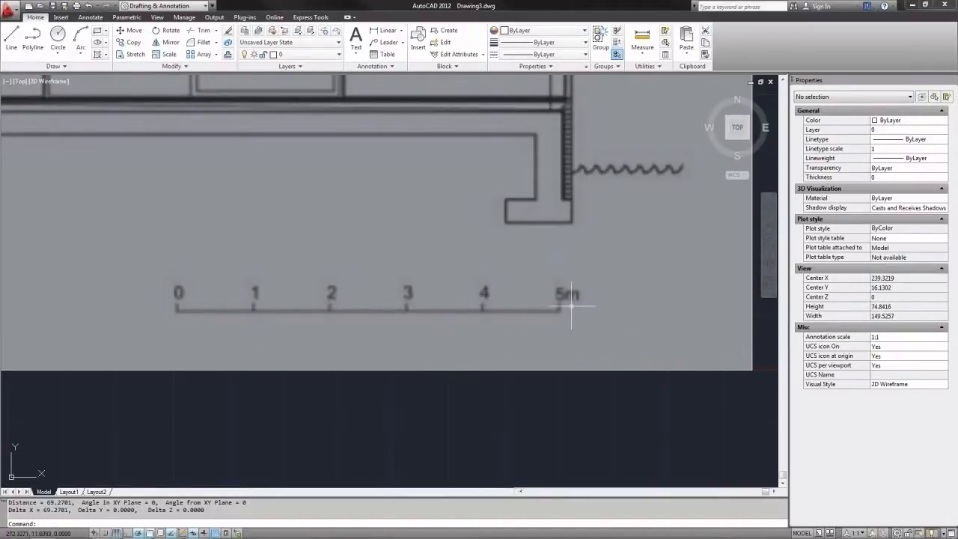
pyautogui.scroll(-4, 447, 360)
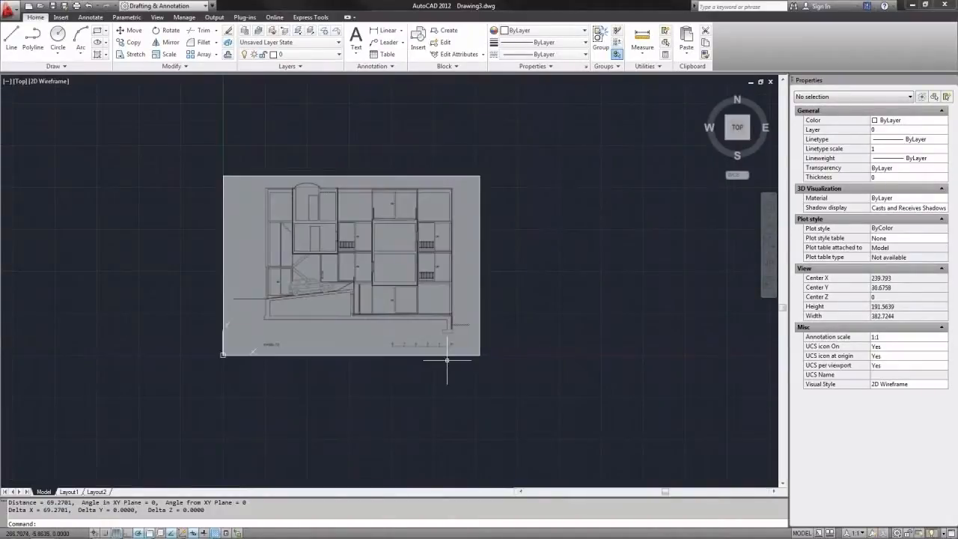
pyautogui.moveTo(366, 282); pyautogui.dragTo(368, 274, button='middle')
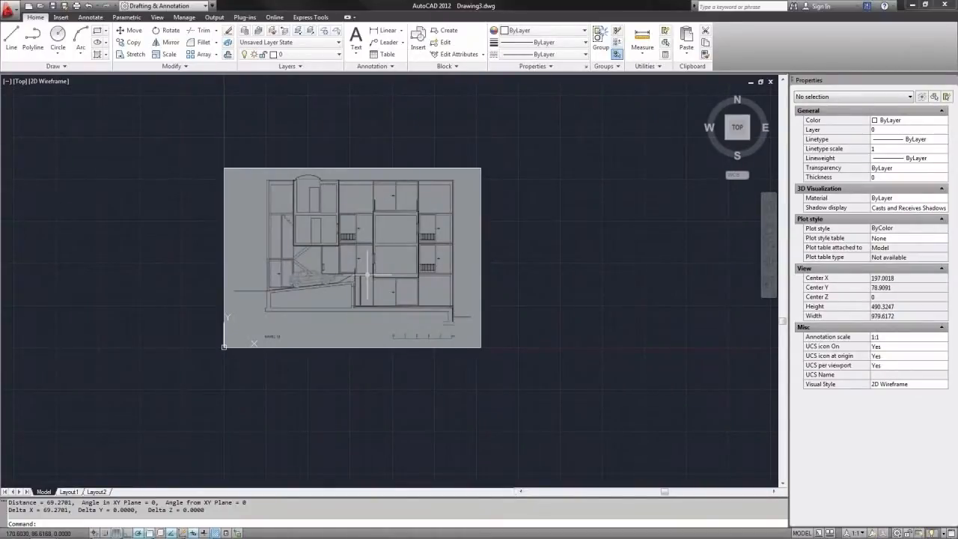
pyautogui.click(493, 208)
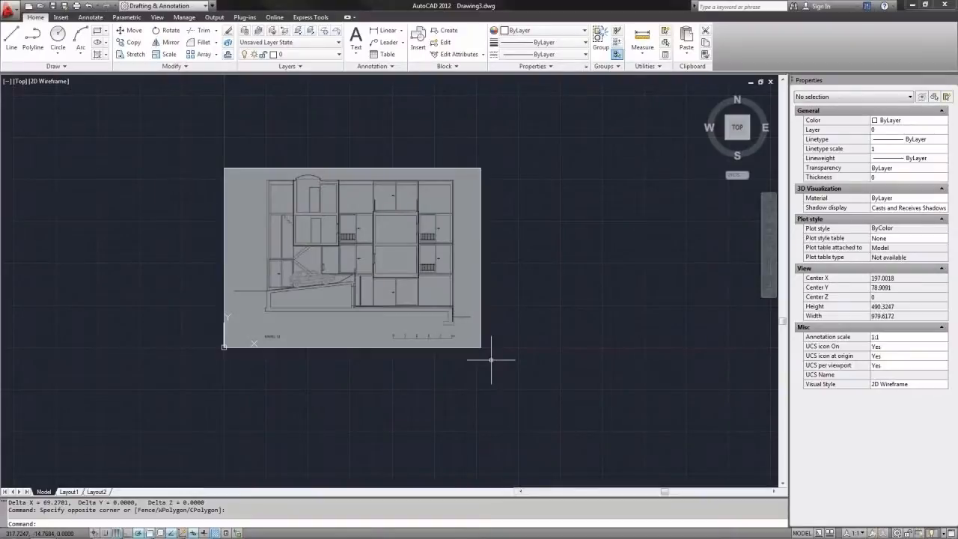
# Draw a horizontal line 5000 mm long starting at the 0 mark of the image's scale bar.
pyautogui.click(11, 39)
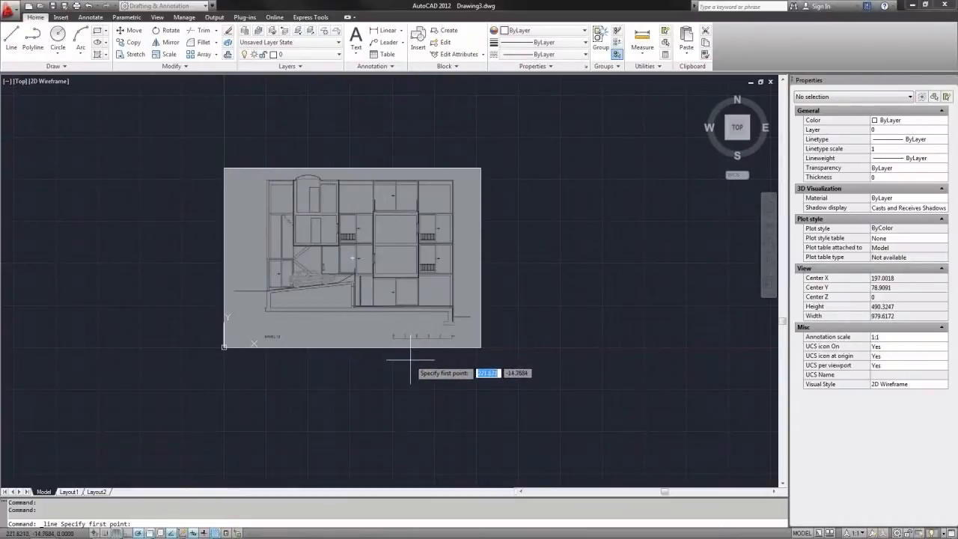
pyautogui.scroll(5, 410, 359)
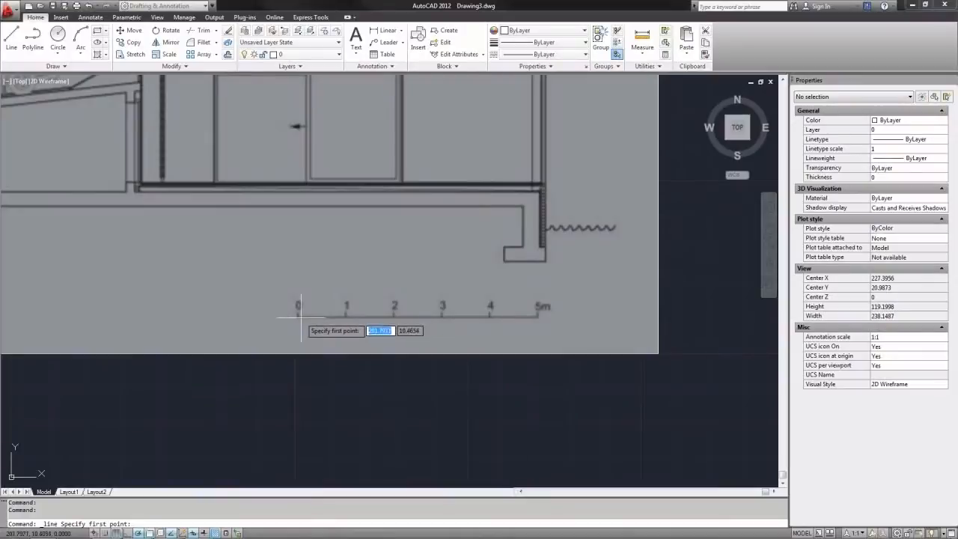
pyautogui.scroll(7, 297, 315)
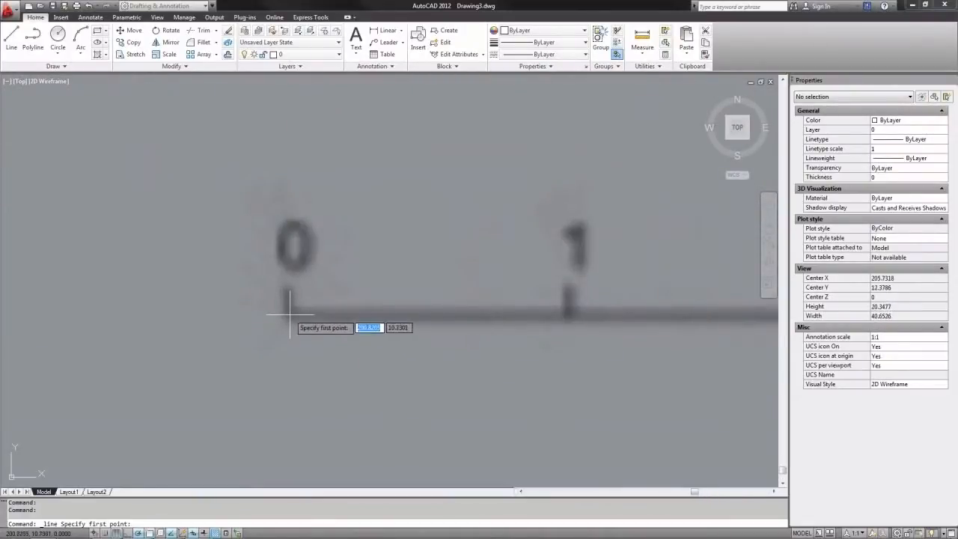
pyautogui.click(289, 314)
pyautogui.scroll(-5, 188, 352)
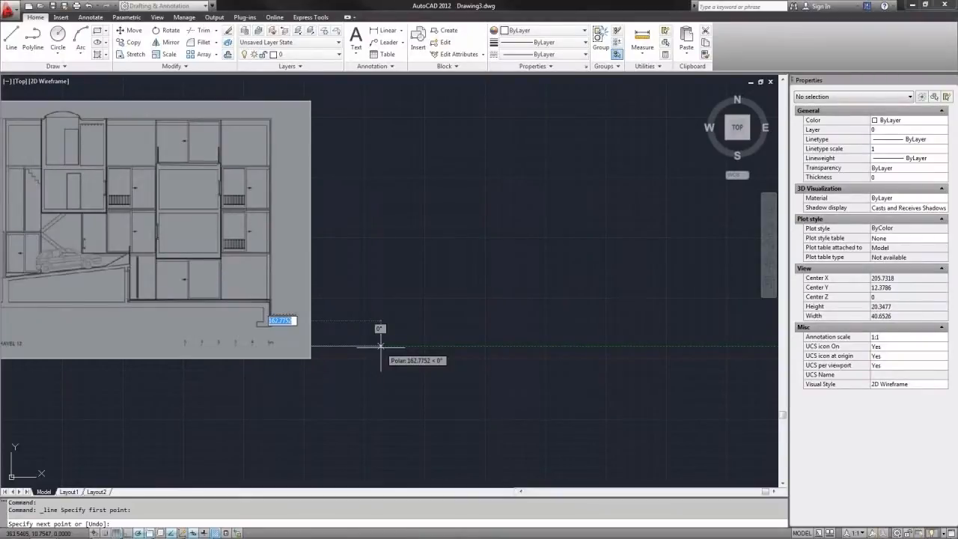
pyautogui.write('5000')
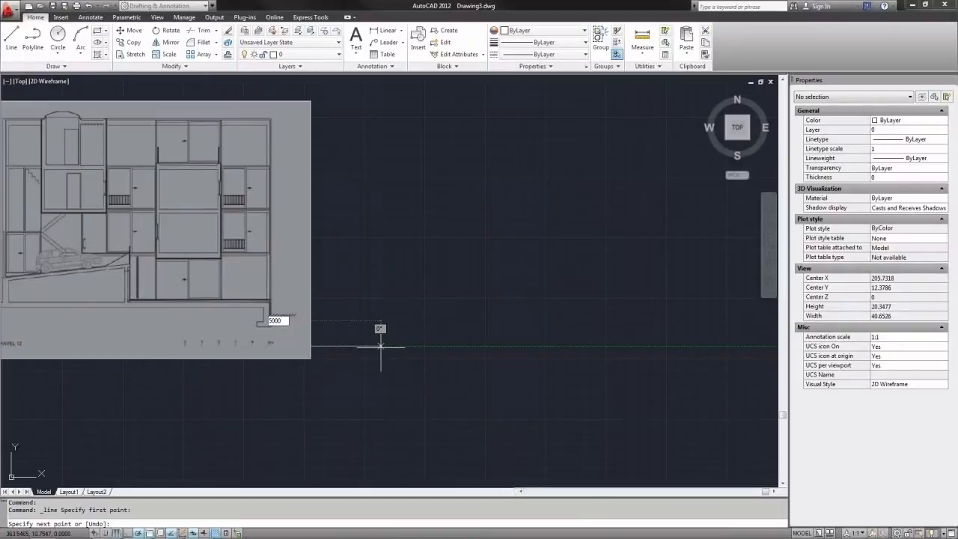
pyautogui.press('Return')
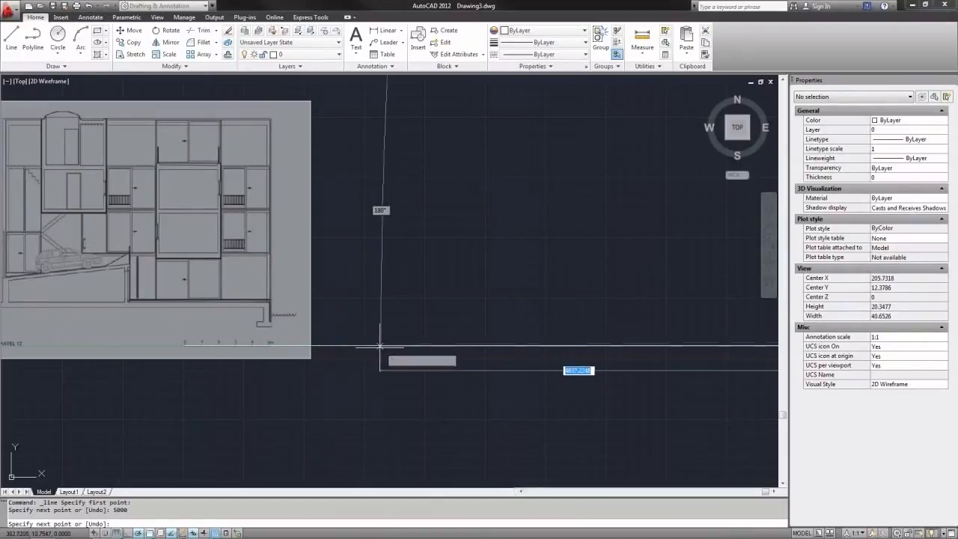
pyautogui.scroll(-8, 332, 393)
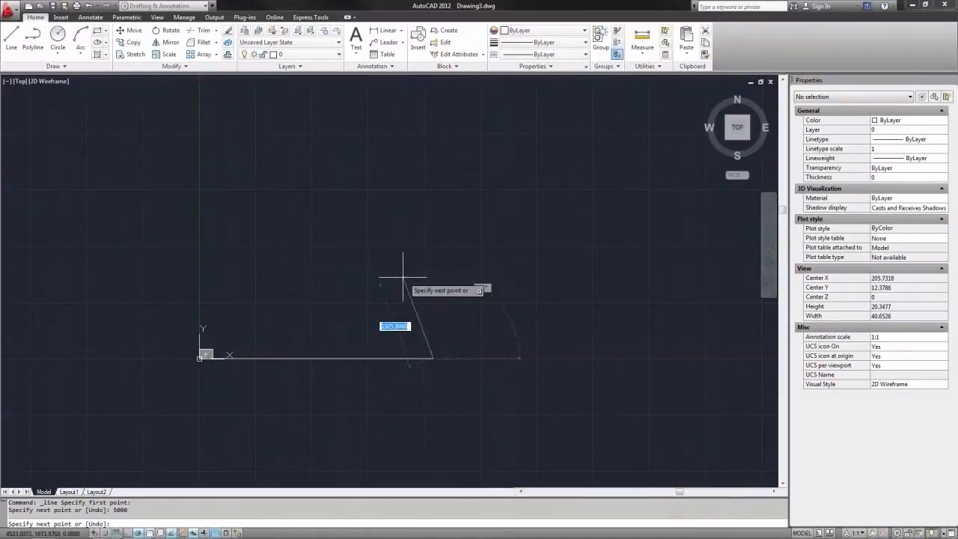
pyautogui.press('Return')
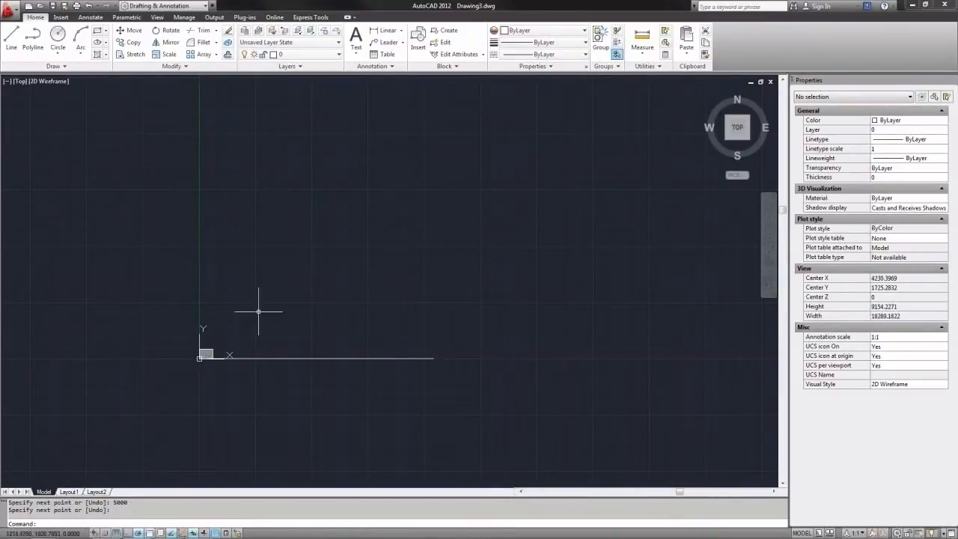
# Measure the length of the horizontal line drawn from the scale bar's 0 mark.
pyautogui.scroll(2, 225, 349)
pyautogui.moveTo(289, 321); pyautogui.dragTo(272, 342, button='middle')
pyautogui.click(342, 350)
pyautogui.click(290, 405)
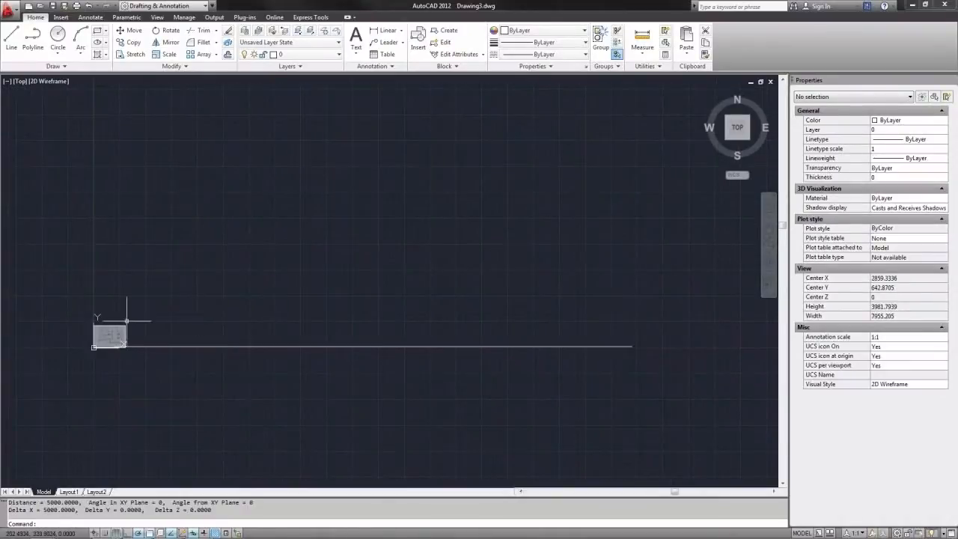
pyautogui.click(147, 309)
pyautogui.click(117, 328)
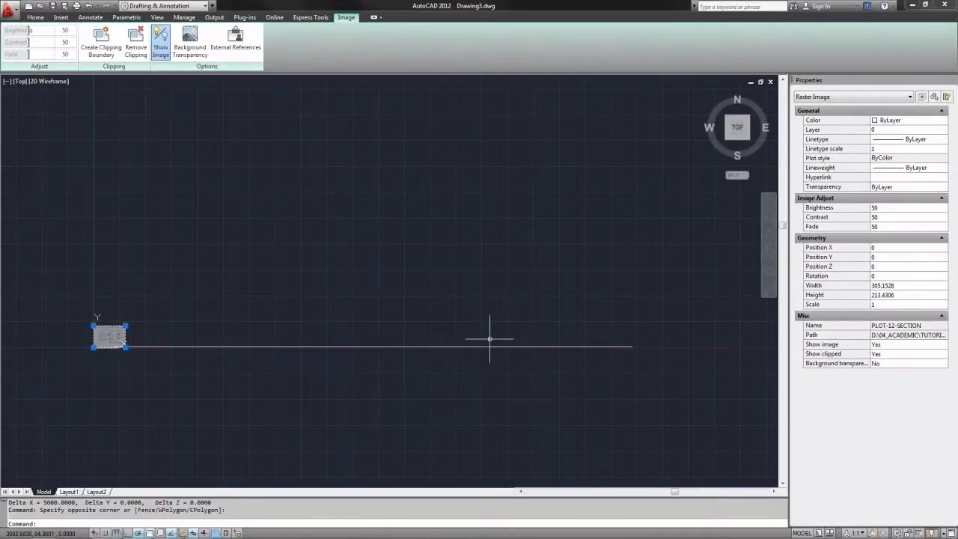
pyautogui.scroll(8, 97, 343)
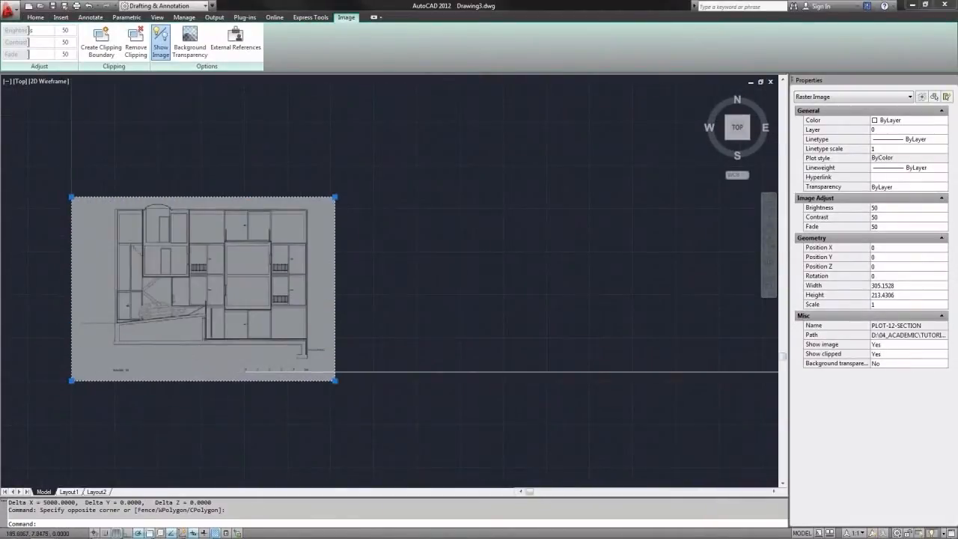
pyautogui.scroll(4, 228, 373)
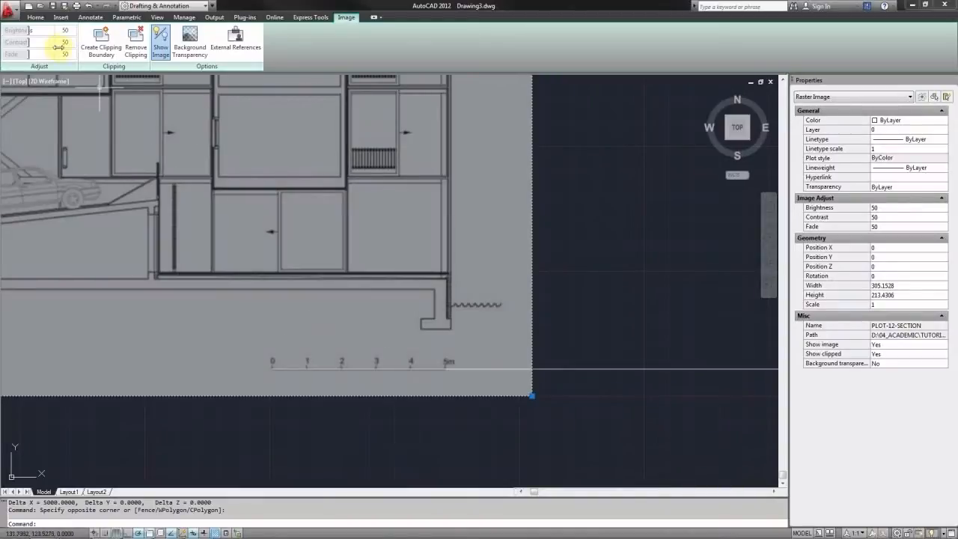
pyautogui.click(35, 18)
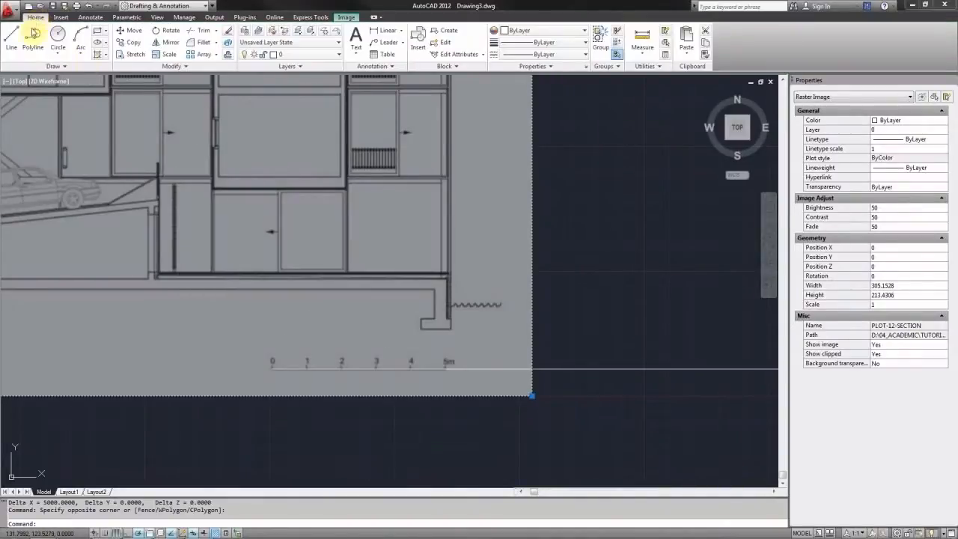
pyautogui.press('Escape')
pyautogui.press('Escape')
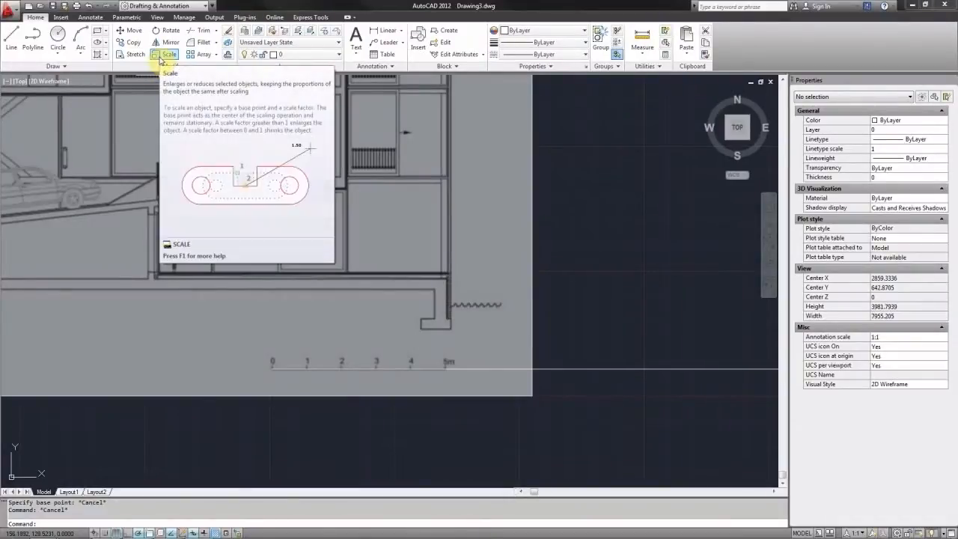
# Scale the section image, using the start point of the line at the scale bar's 0 mark as base point.
pyautogui.click(159, 59)
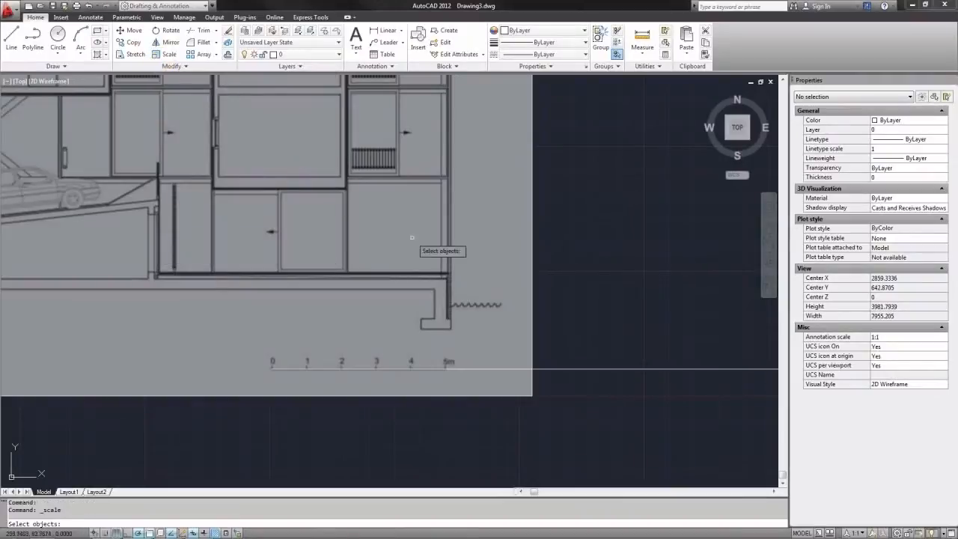
pyautogui.scroll(-1, 301, 266)
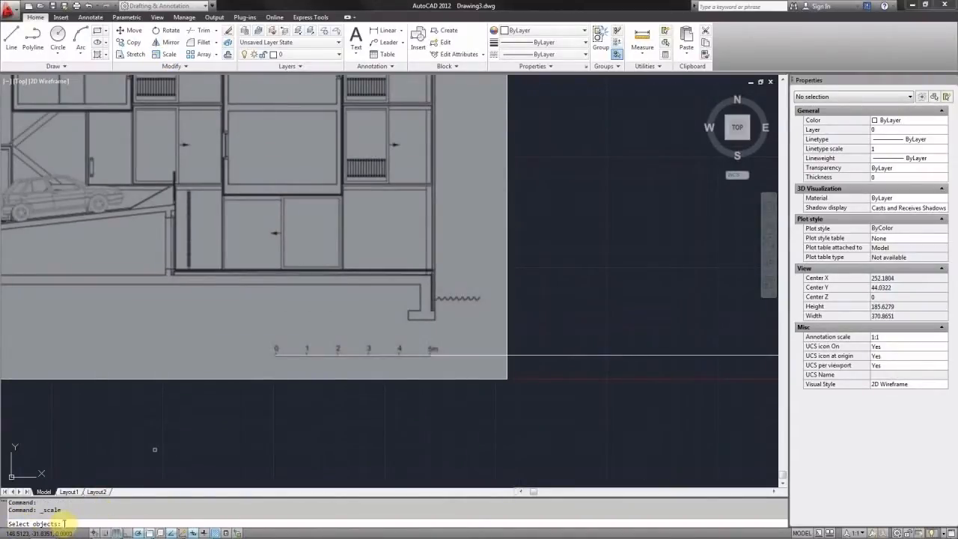
pyautogui.click(342, 379)
pyautogui.click(343, 378)
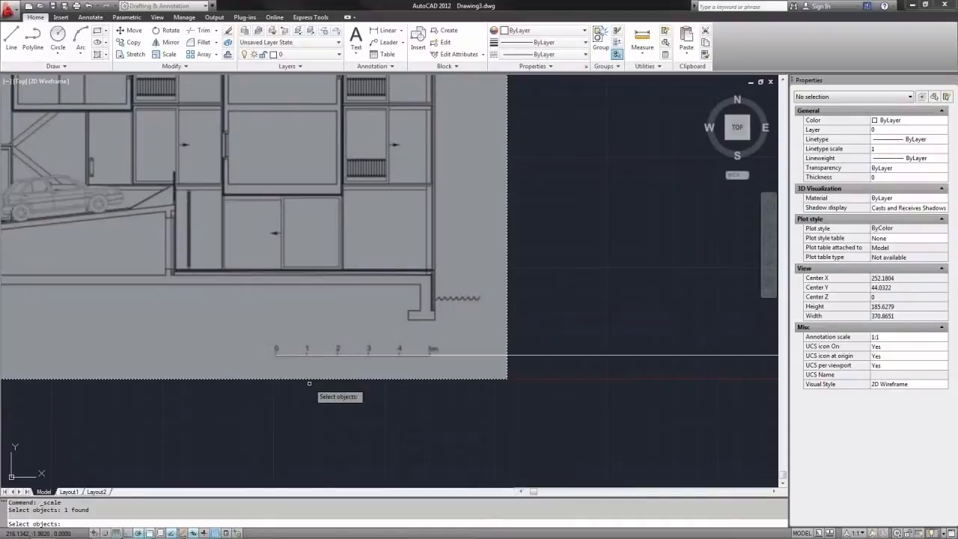
pyautogui.press('Return')
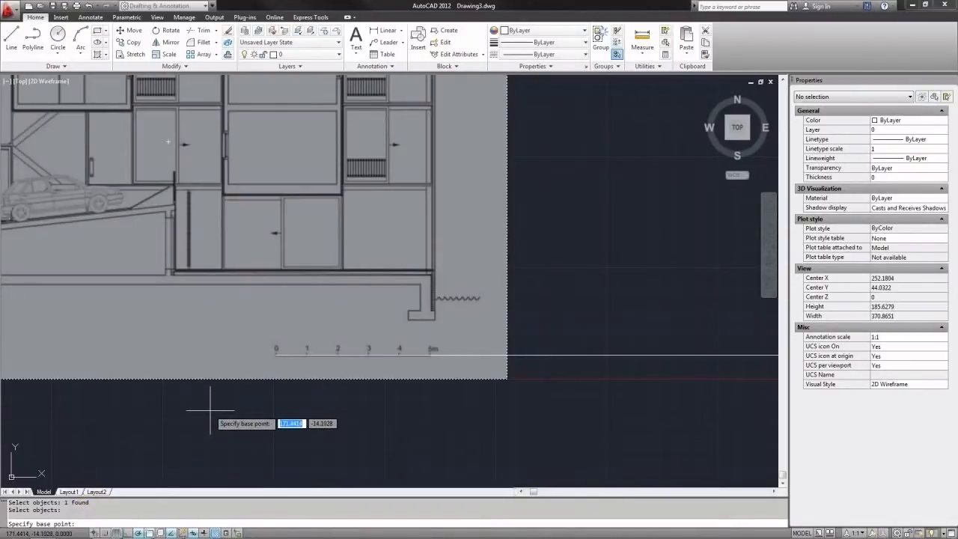
pyautogui.click(276, 354)
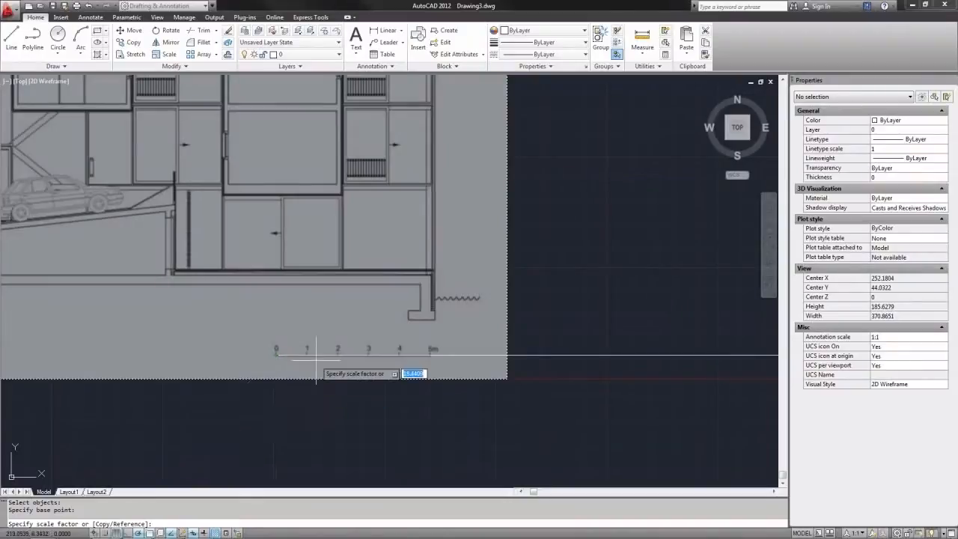
# Choose the Reference option and define the reference length from the scale bar's 0 mark to its 5m mark.
pyautogui.write('r')
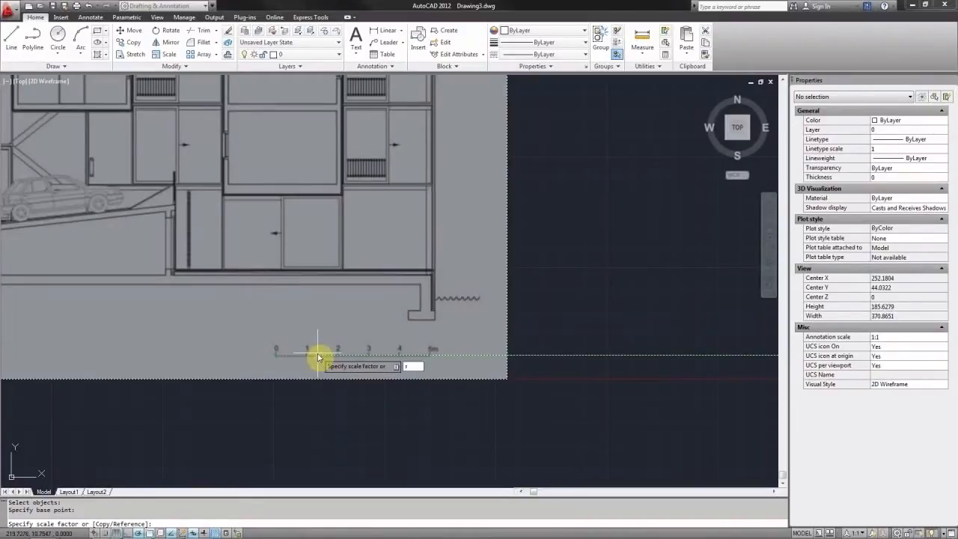
pyautogui.press('Return')
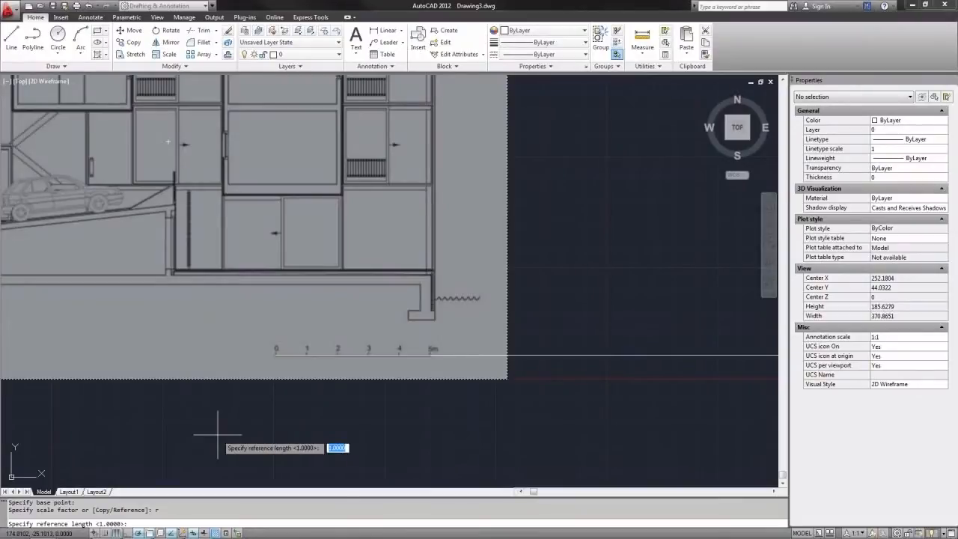
pyautogui.click(276, 354)
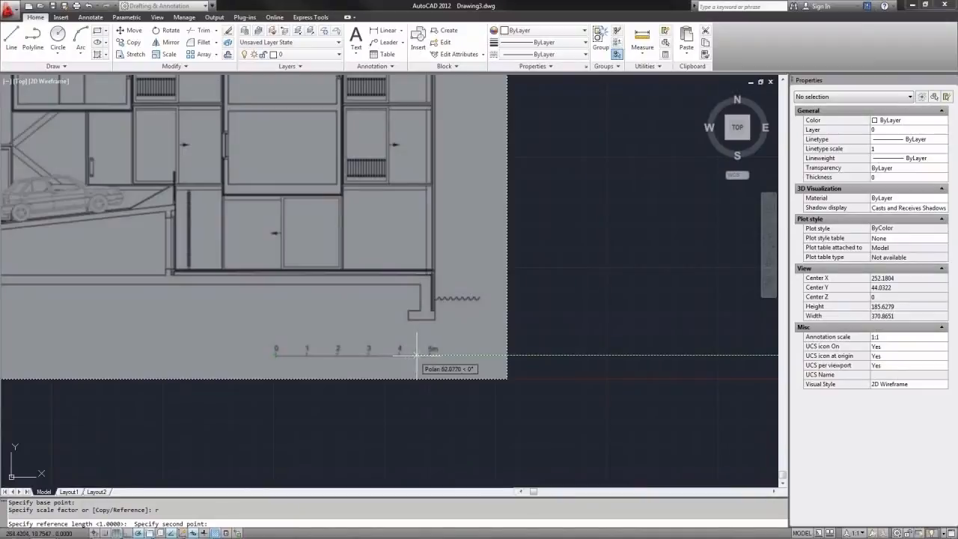
pyautogui.scroll(2, 429, 355)
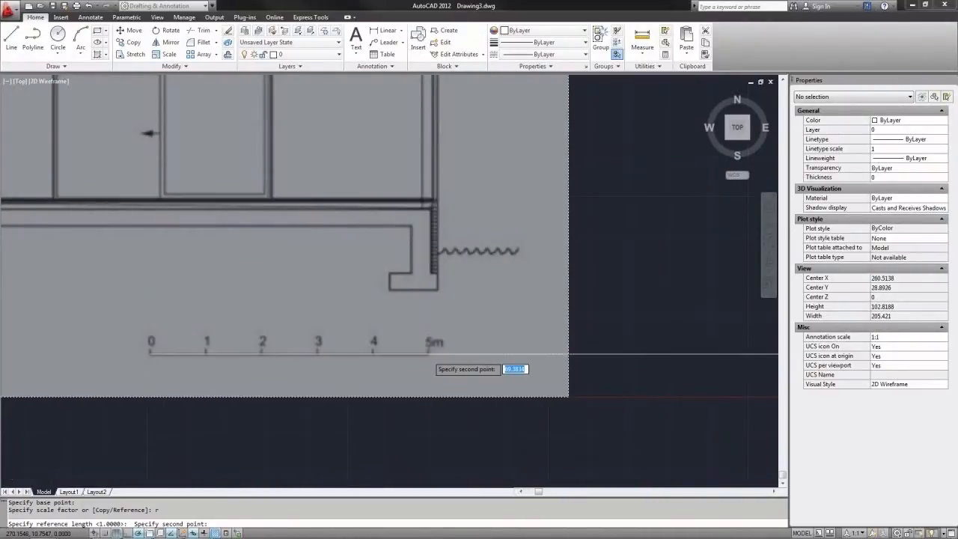
pyautogui.scroll(4, 429, 355)
pyautogui.scroll(2, 425, 350)
pyautogui.scroll(1, 423, 349)
pyautogui.scroll(-2, 422, 349)
pyautogui.scroll(2, 421, 350)
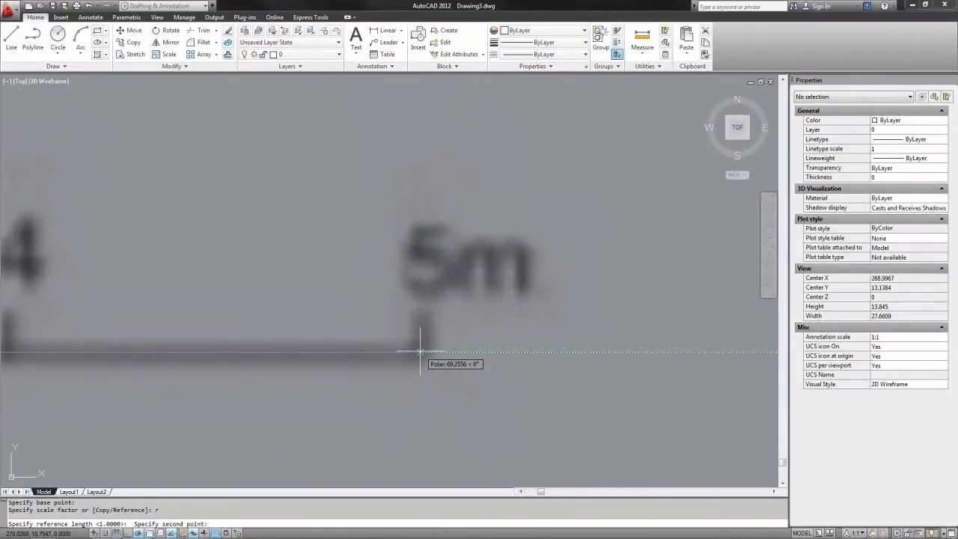
pyautogui.click(420, 352)
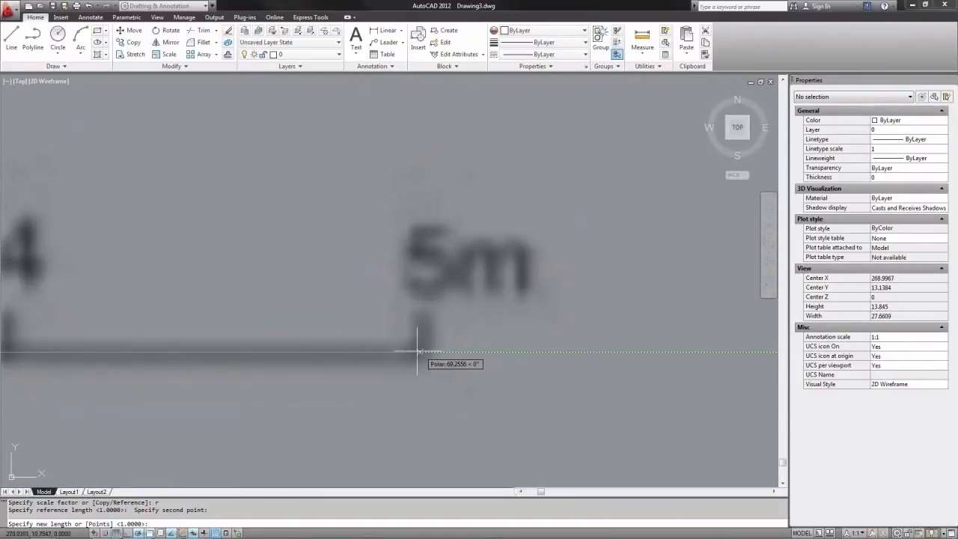
# Set the new length of the scaled image by picking the far endpoint of the 5000 mm line.
pyautogui.scroll(-5, 342, 367)
pyautogui.scroll(-10, 232, 366)
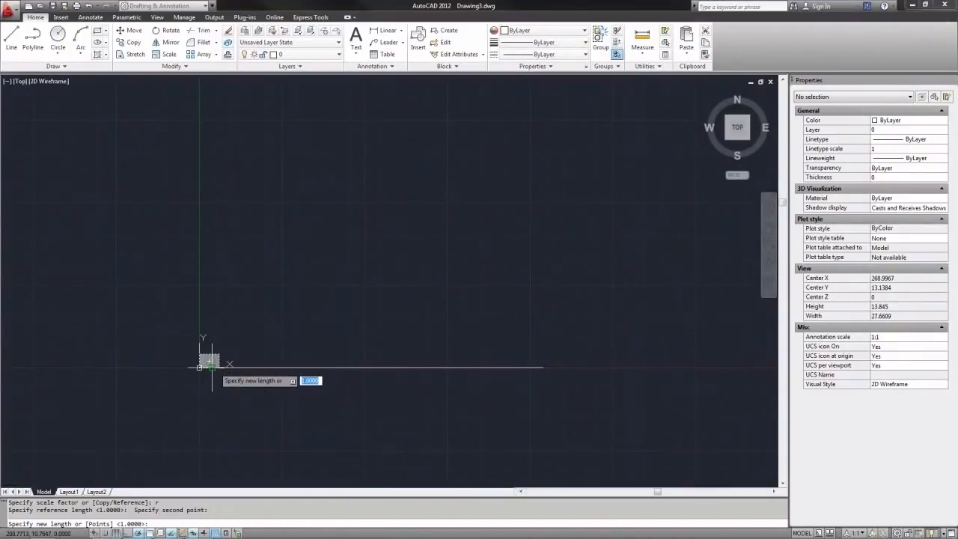
pyautogui.click(544, 367)
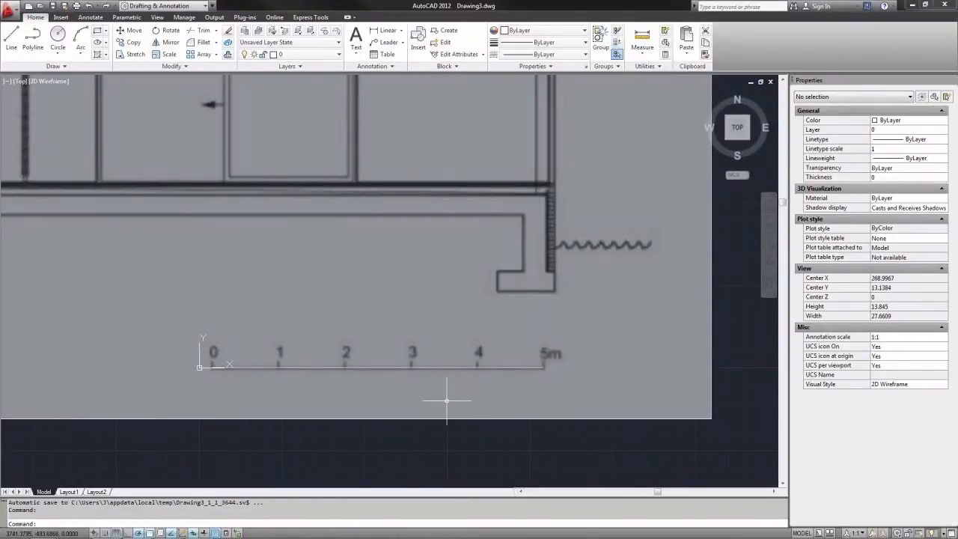
# Delete the 5000 mm line lying along the scale bar and zoom to the drawing's extents.
pyautogui.click(464, 340)
pyautogui.click(429, 384)
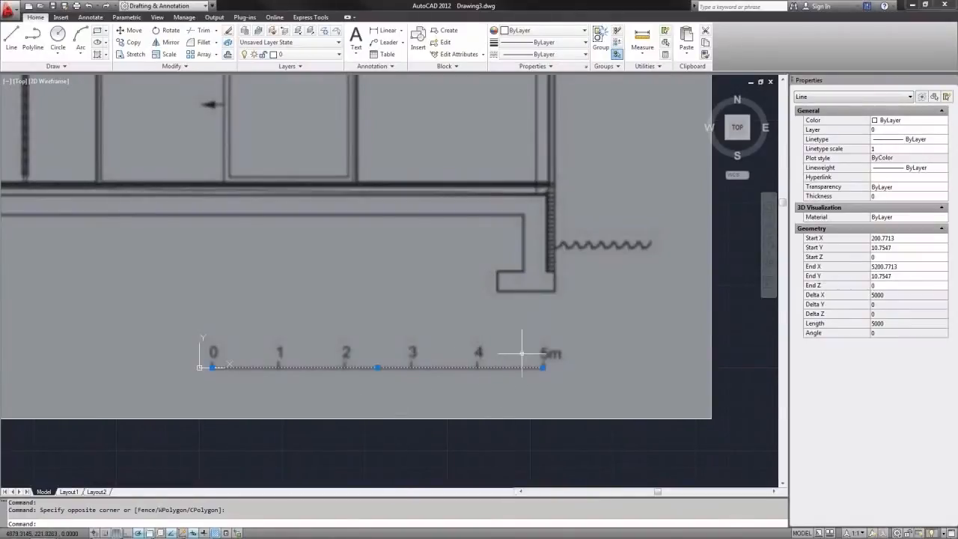
pyautogui.press('Delete')
pyautogui.scroll(-2, 588, 382)
pyautogui.write('z')
pyautogui.press('Return')
pyautogui.write('e')
pyautogui.press('Return')
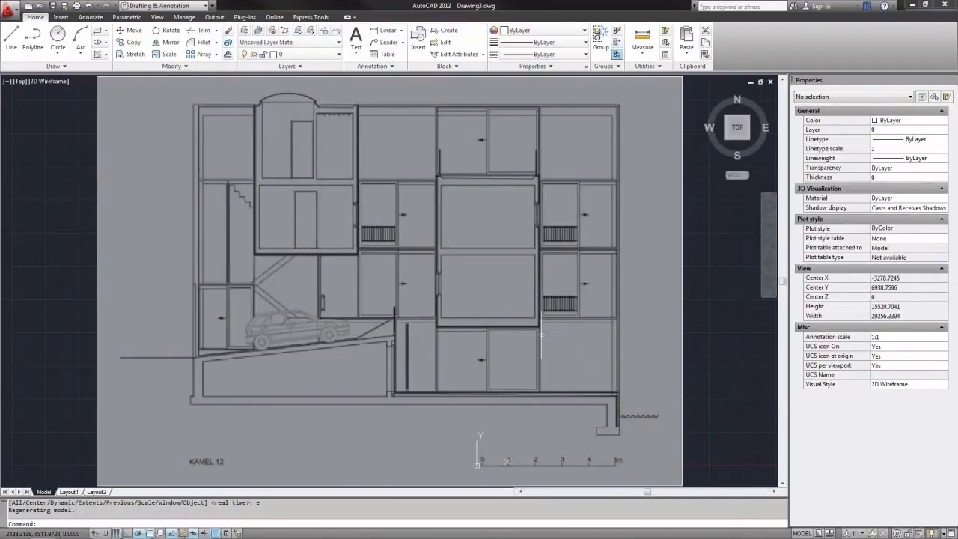
pyautogui.scroll(-1, 540, 334)
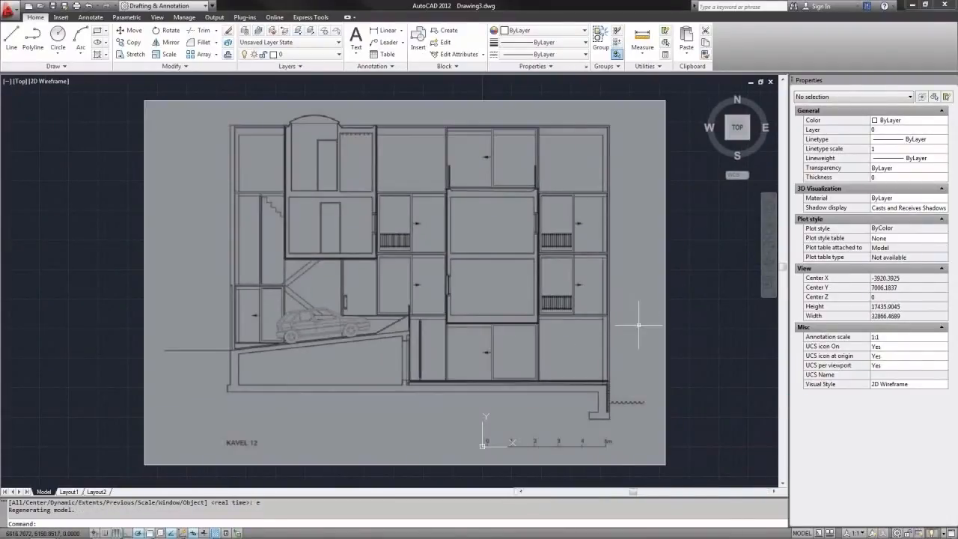